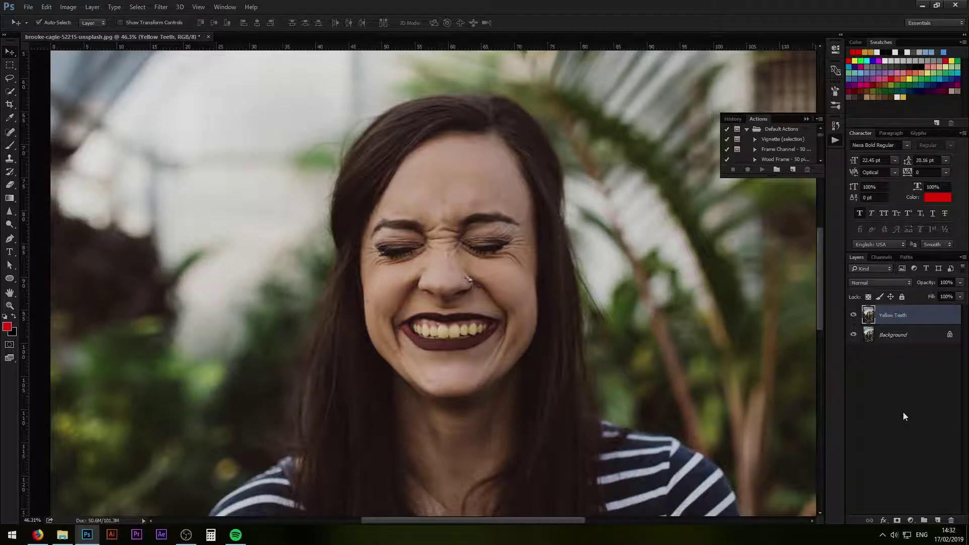
Compare the portrait with the Yellow Teeth layer hidden and shown, and collapse the Actions panel
click(853, 316)
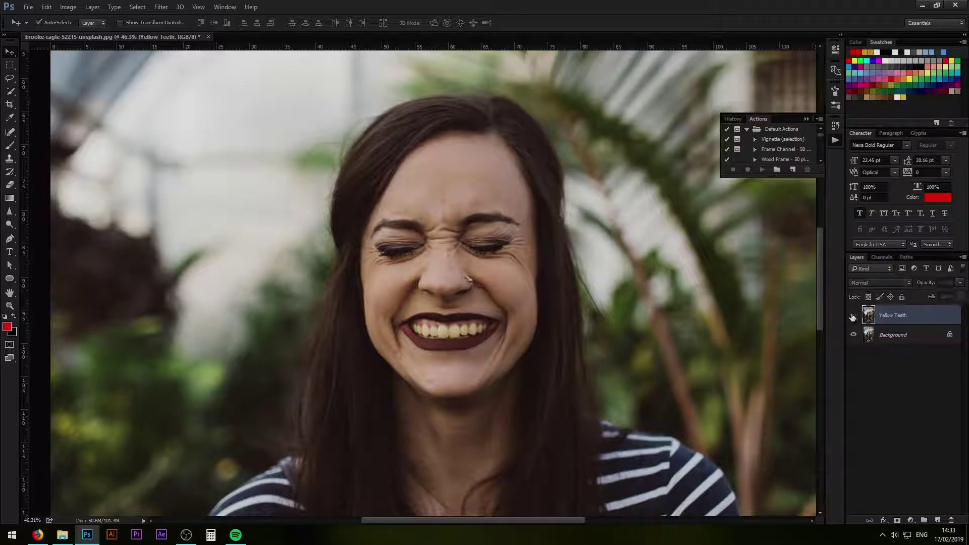
click(853, 315)
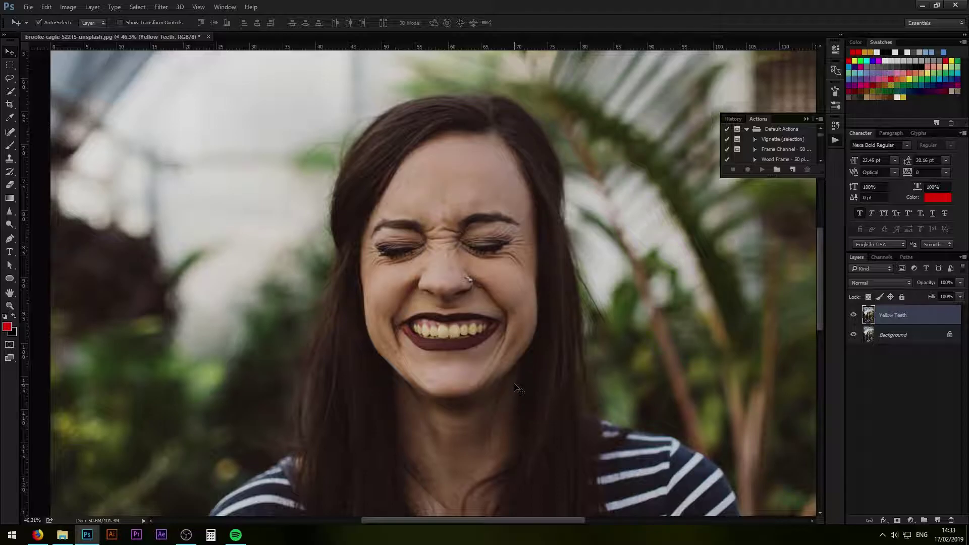
click(806, 119)
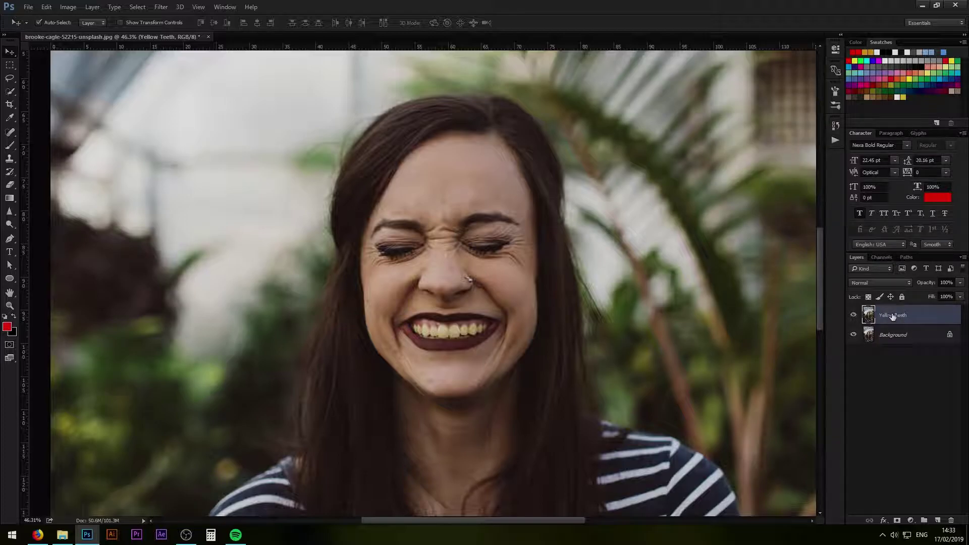
click(854, 315)
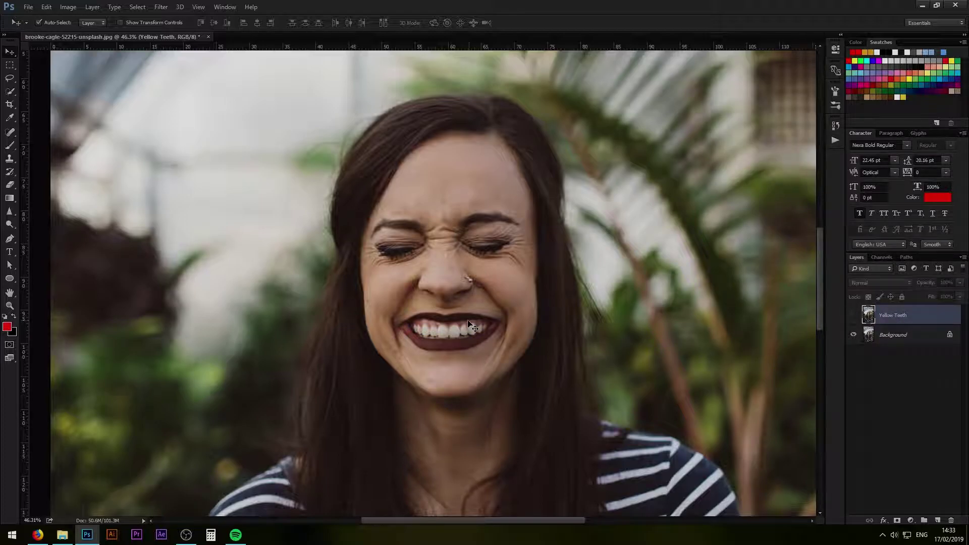
click(853, 314)
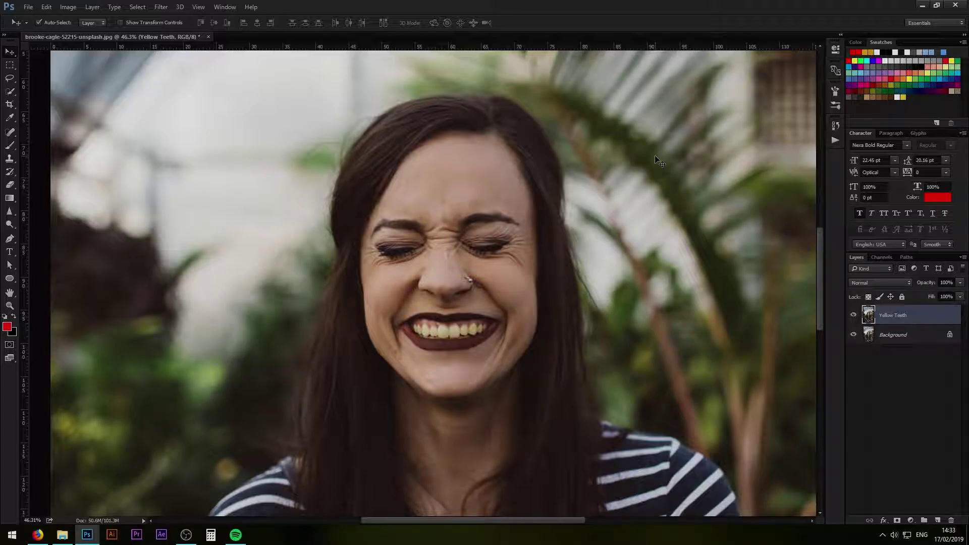
Add a Hue/Saturation adjustment layer above Yellow Teeth and sample the teeth to target the Yellows range
click(910, 519)
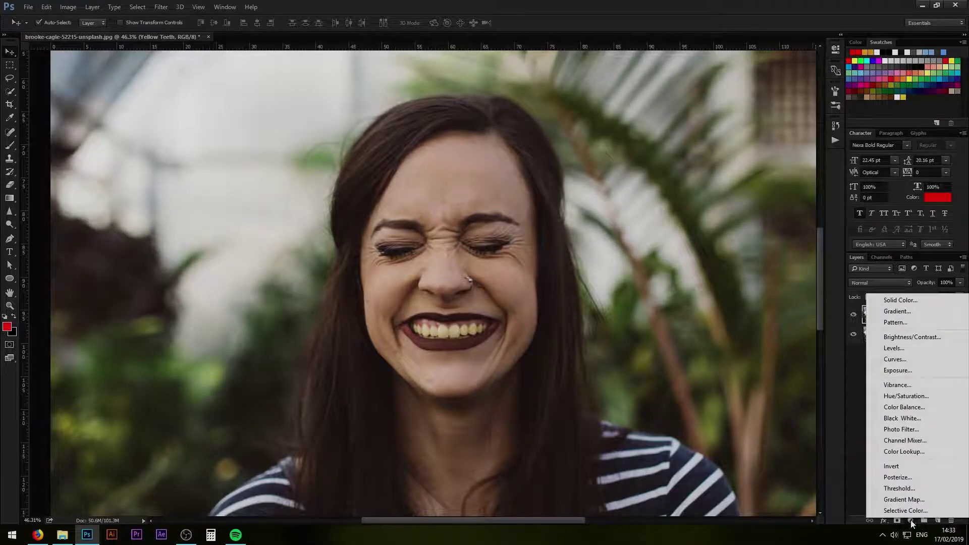
click(906, 396)
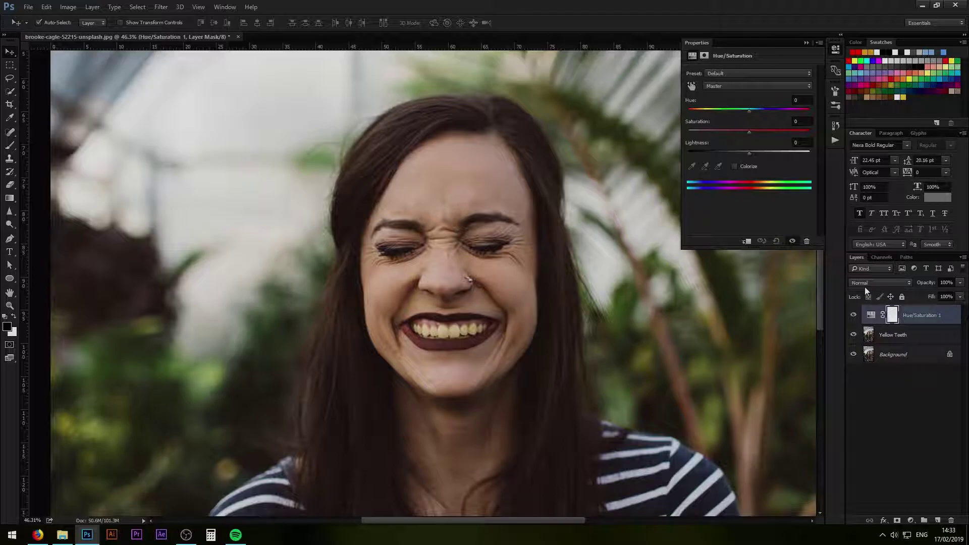
click(691, 86)
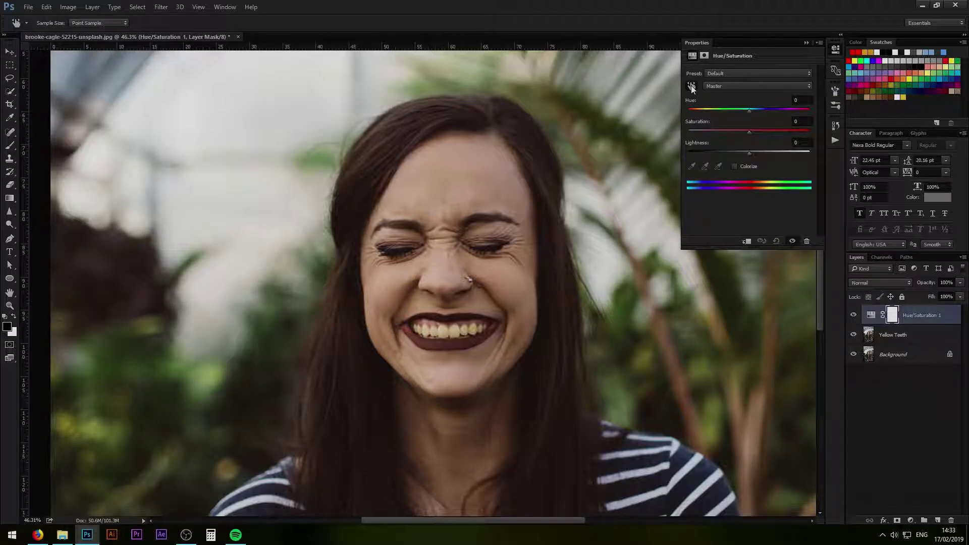
click(455, 327)
drag(455, 329, 495, 329)
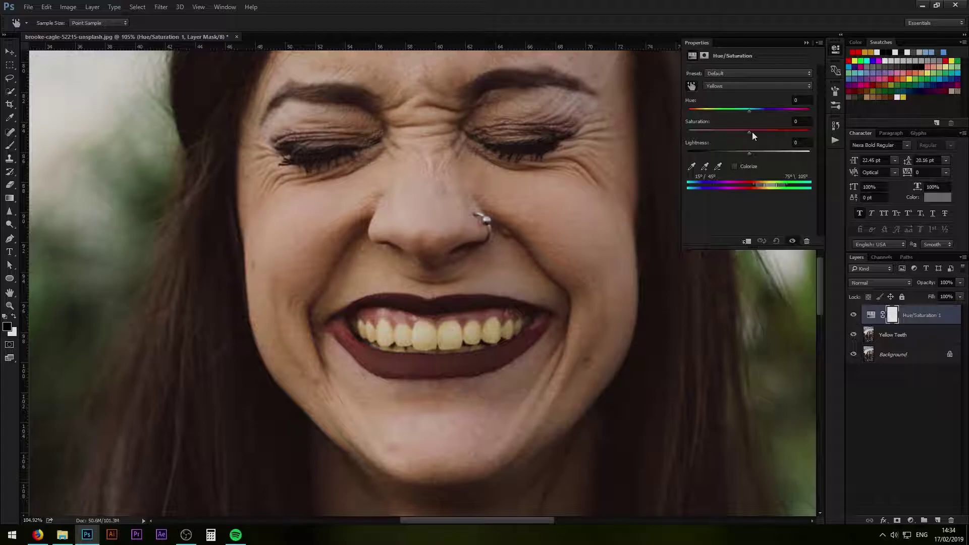
Raise the Yellows hue to +180 and saturation to +100, and narrow the colour range to 33°/45° and 70°\86° to isolate the teeth
drag(752, 131, 824, 114)
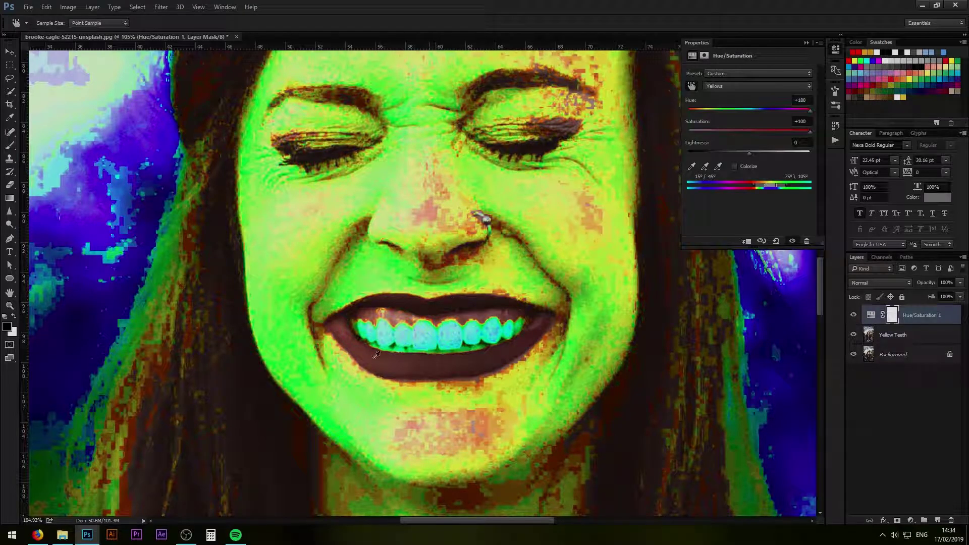
drag(526, 263, 731, 237)
drag(507, 251, 476, 251)
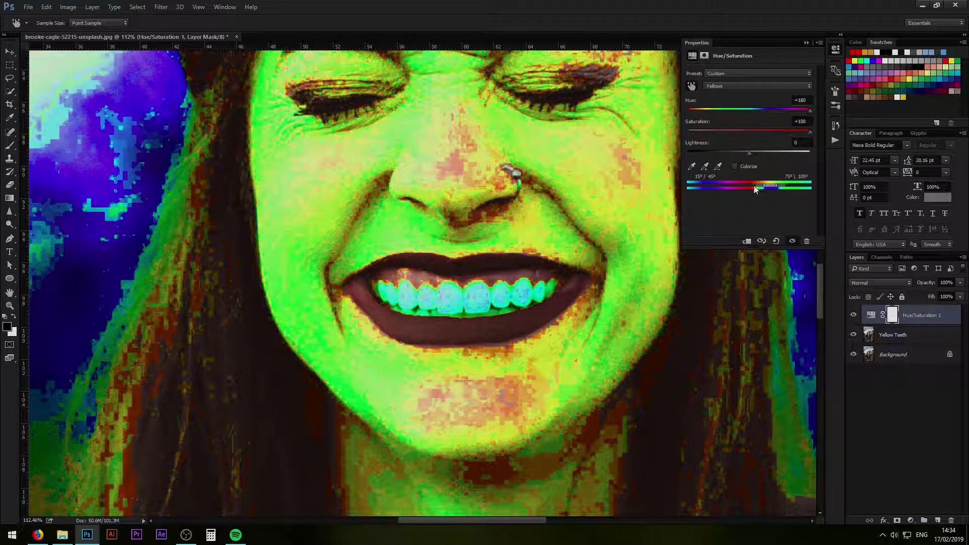
drag(754, 184, 779, 186)
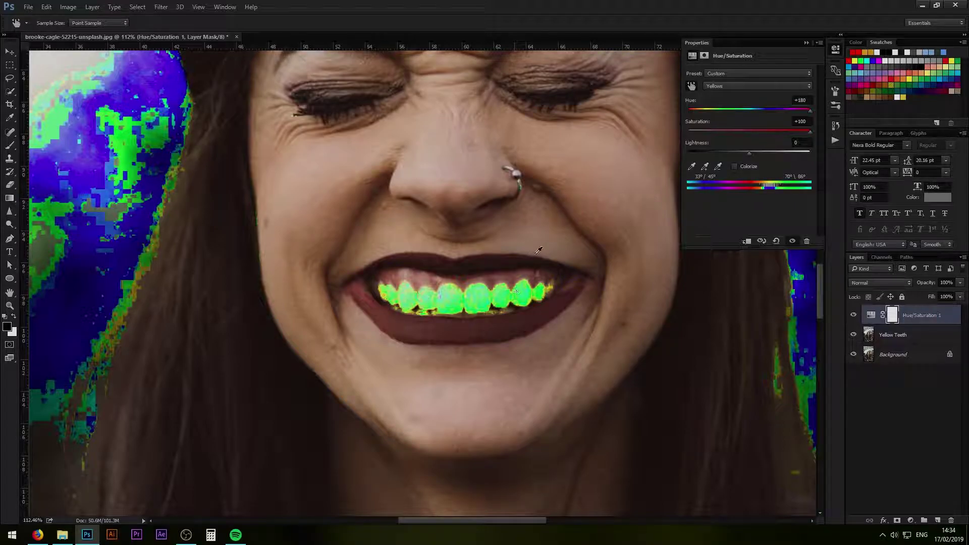
drag(564, 221, 461, 268)
drag(526, 228, 499, 222)
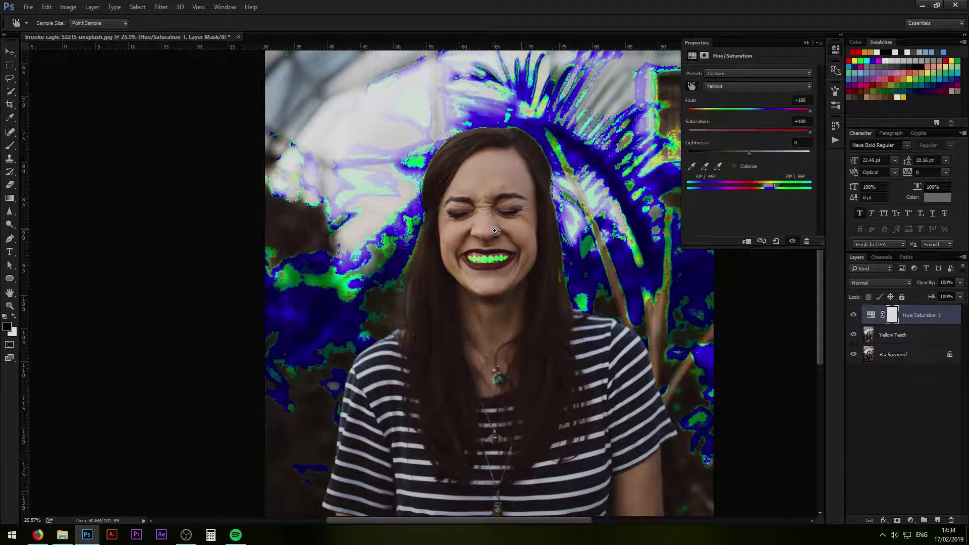
drag(485, 261, 588, 265)
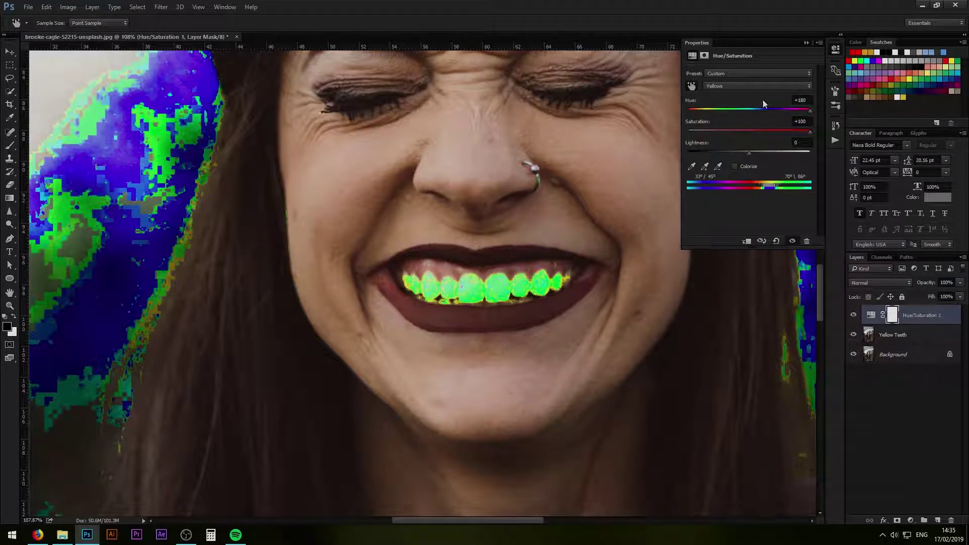
Set the Yellows hue to 0, saturation to -100 and lightness to +50
click(801, 100)
text(0)
key(Tab)
text(0)
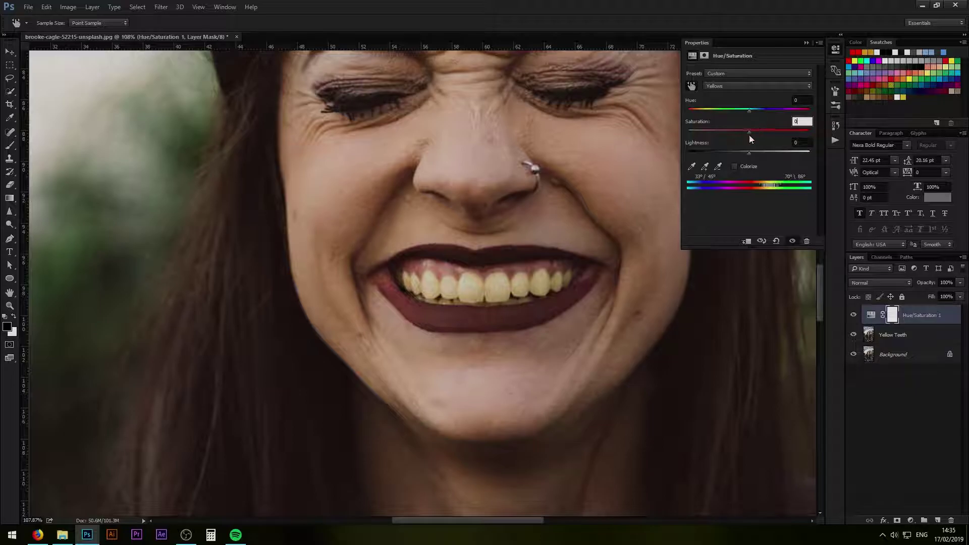
drag(749, 131, 677, 137)
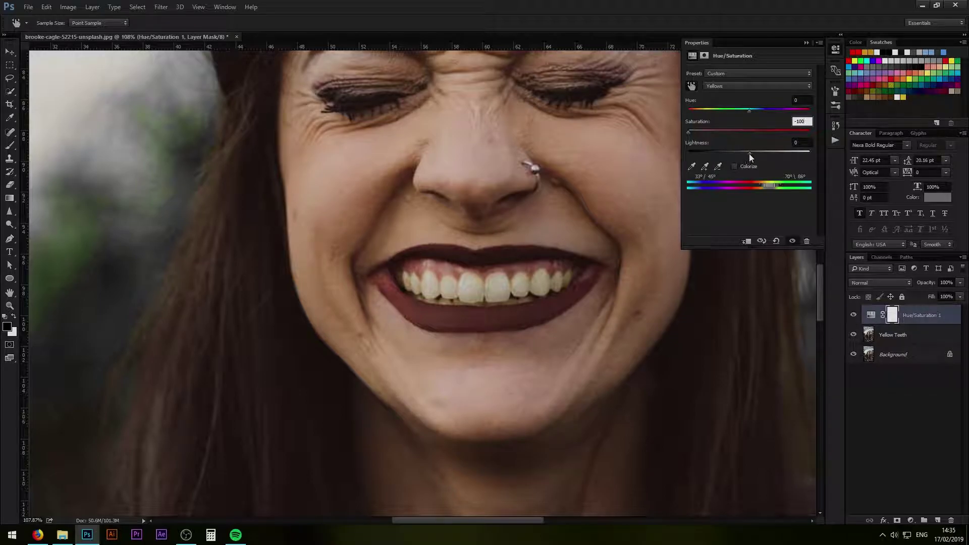
drag(749, 153, 752, 154)
drag(779, 153, 780, 154)
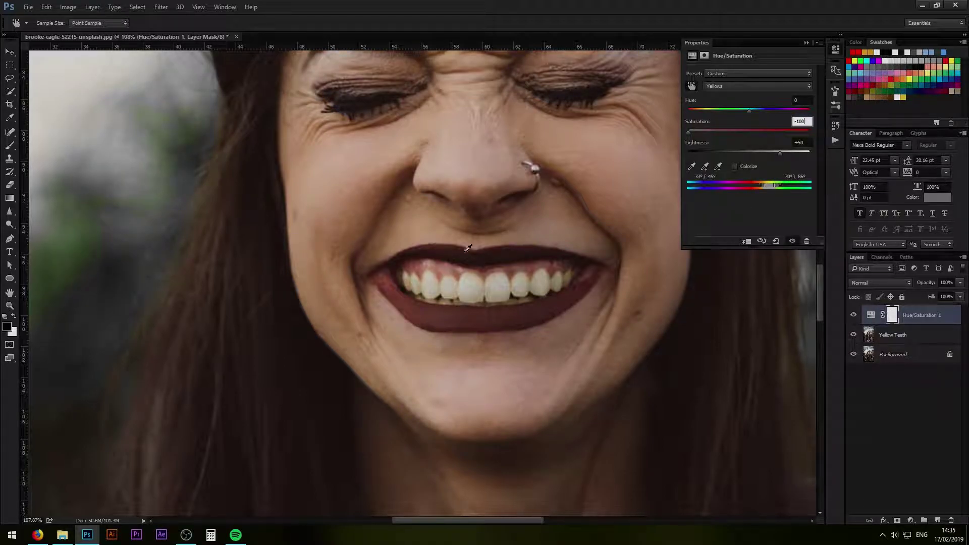
Compare the whole photo with the Hue/Saturation adjustment hidden and shown to check its effect on the background
scroll(515, 255, down, 5)
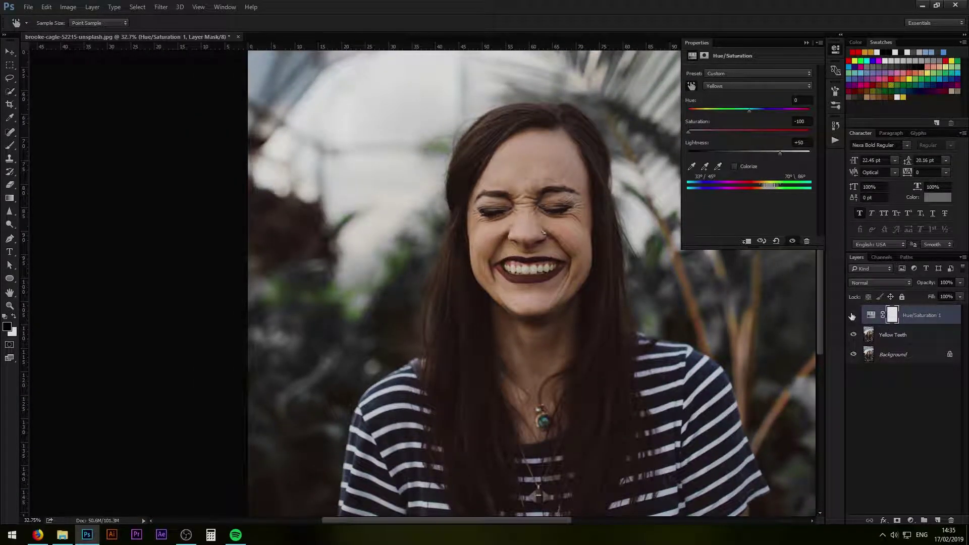
click(852, 316)
click(852, 315)
scroll(542, 246, right, 2)
scroll(542, 247, down, 2)
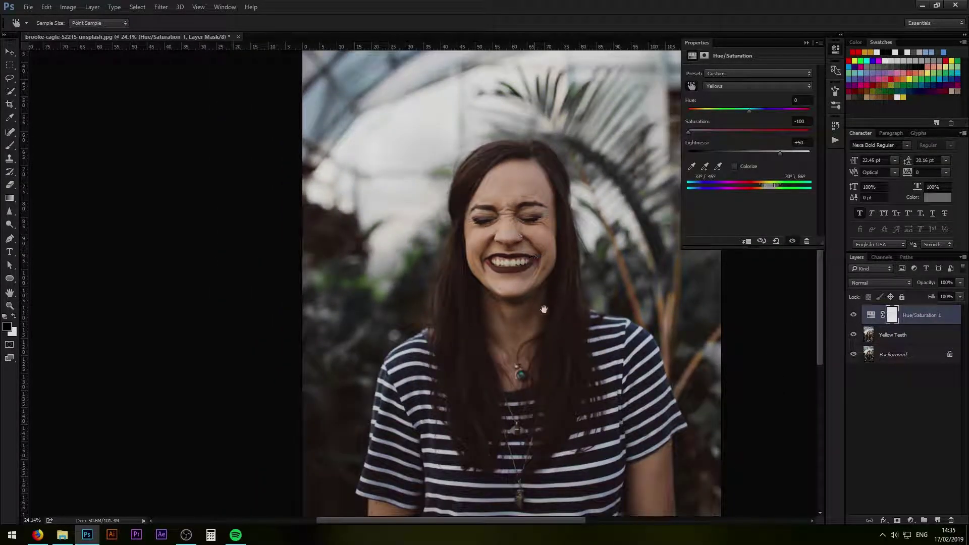
scroll(543, 260, right, 1)
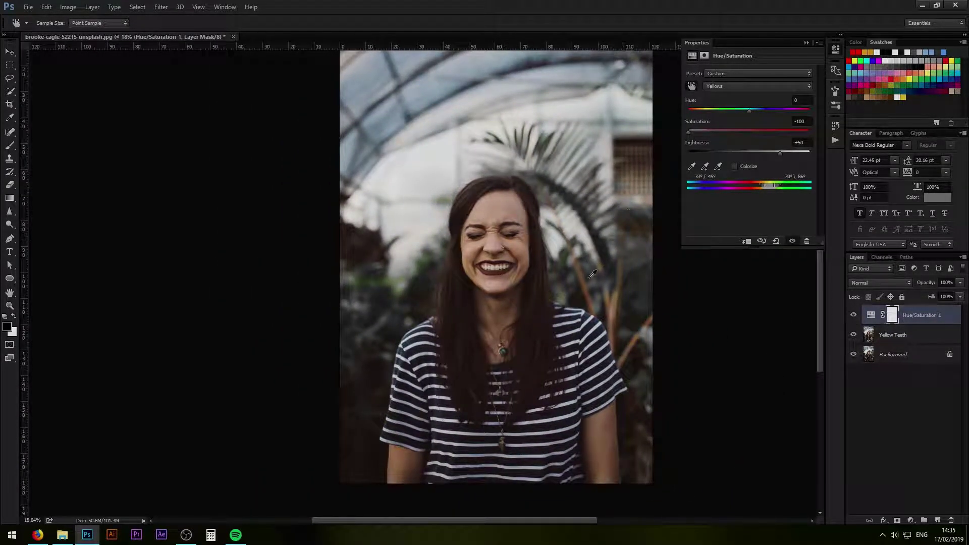
key(v)
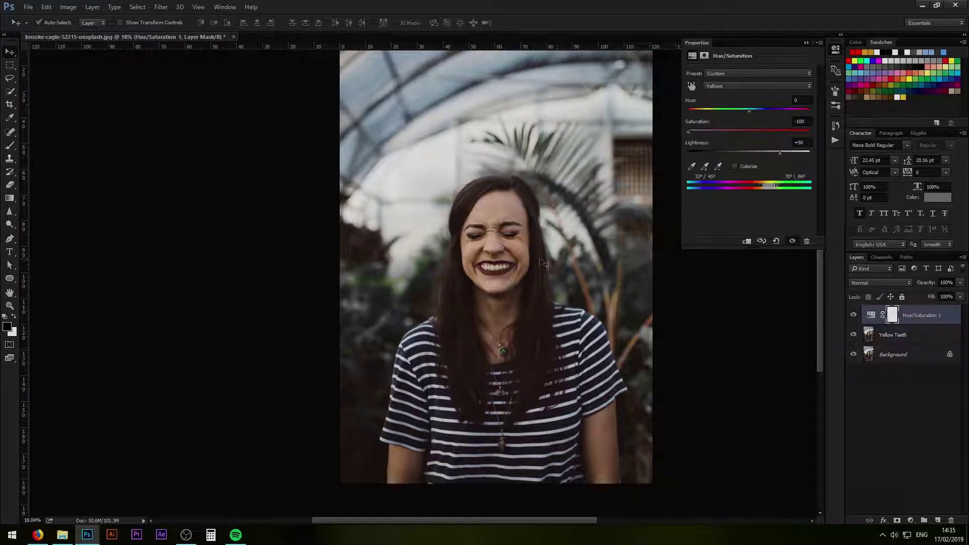
Fill the Hue/Saturation layer mask with black
click(892, 315)
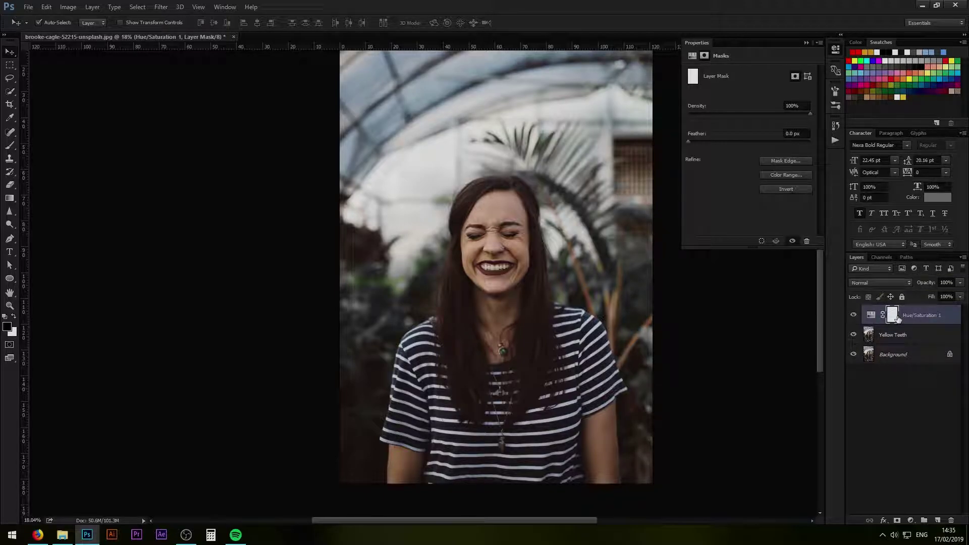
drag(896, 317, 735, 317)
key(alt+BackSpace)
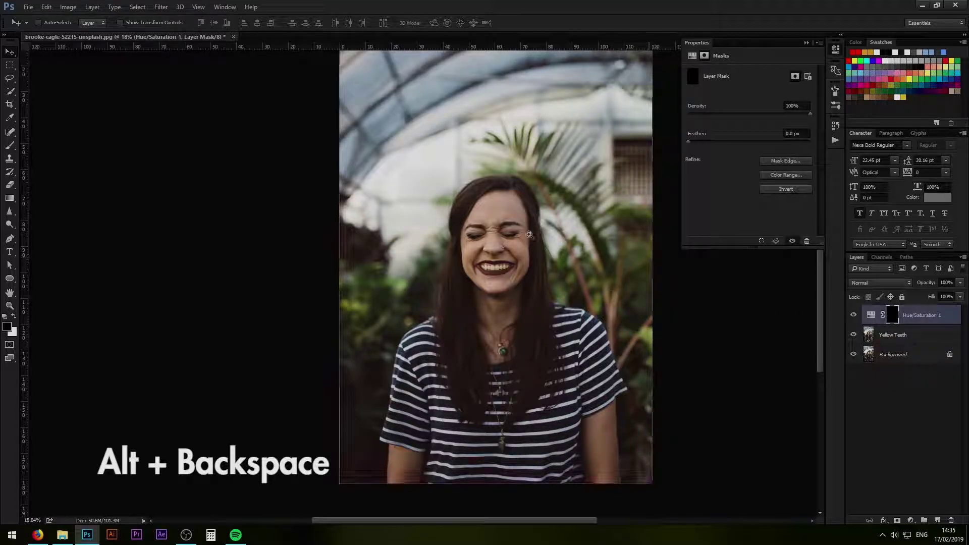
Paint the teeth with a white brush on the Hue/Saturation layer mask to reveal the whitening there
drag(508, 247, 559, 247)
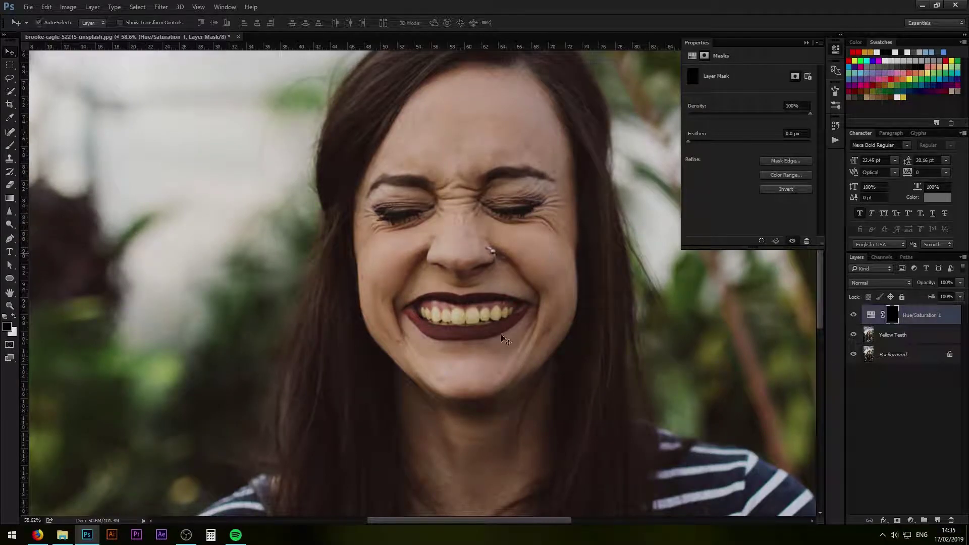
key(b)
drag(458, 315, 497, 314)
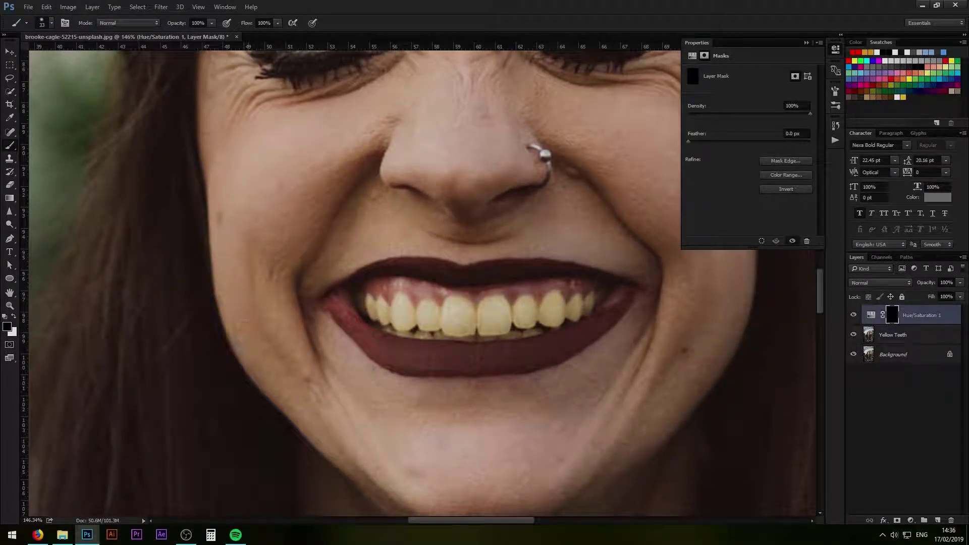
key(x)
drag(467, 311, 479, 310)
mouse_move(388, 313)
mouse_down()
mouse_move(419, 322)
mouse_move(465, 304)
mouse_move(556, 311)
mouse_move(588, 296)
mouse_move(375, 304)
mouse_up()
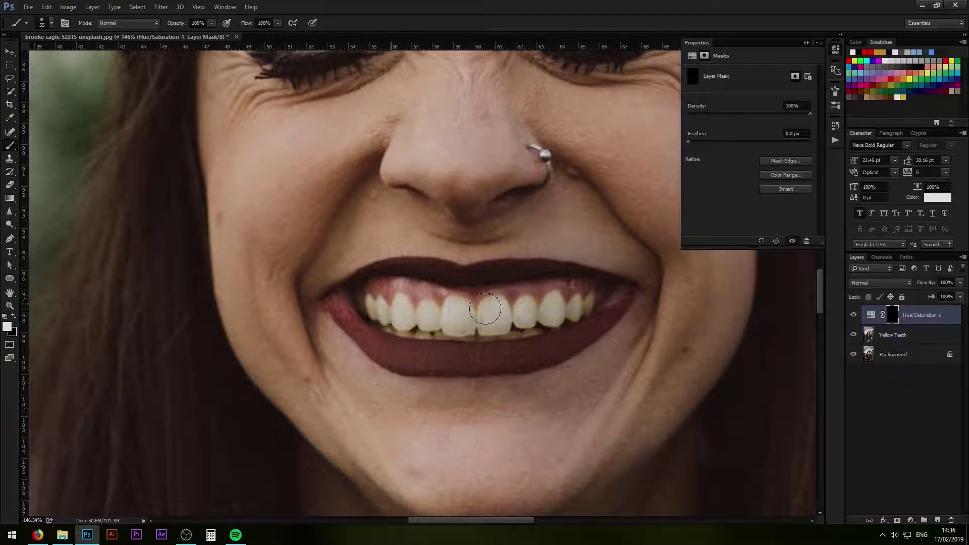
Compare the teeth before and after whitening at several zoom levels by toggling the Hue/Saturation layer's visibility
drag(573, 304, 506, 304)
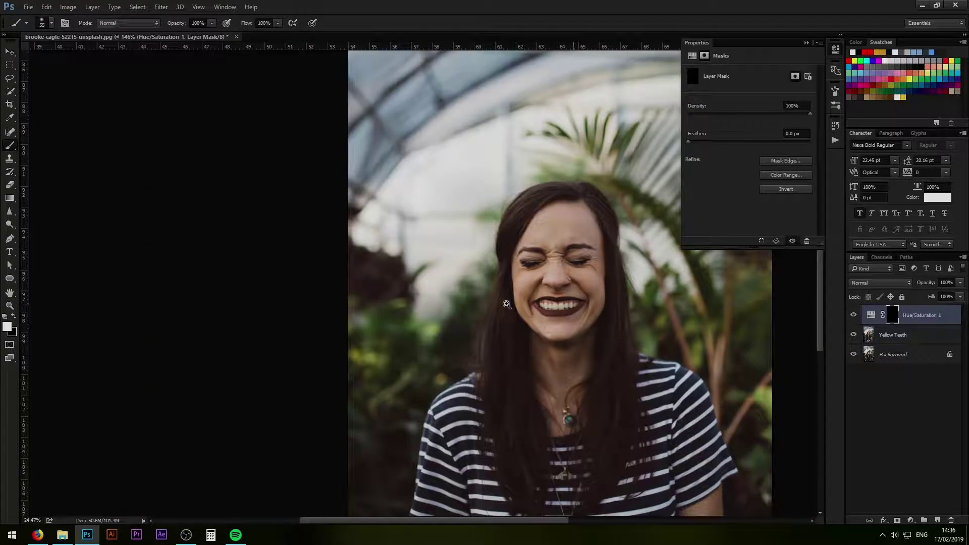
key(v)
mouse_move(584, 332)
mouse_down()
mouse_move(512, 304)
mouse_move(606, 293)
mouse_move(530, 272)
mouse_move(480, 275)
mouse_up()
key(b)
drag(583, 287, 523, 303)
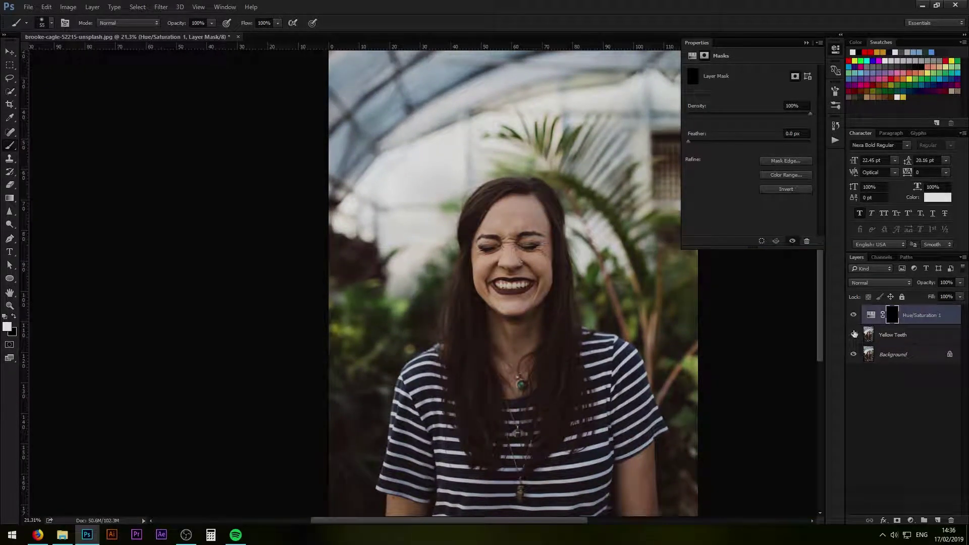
click(853, 316)
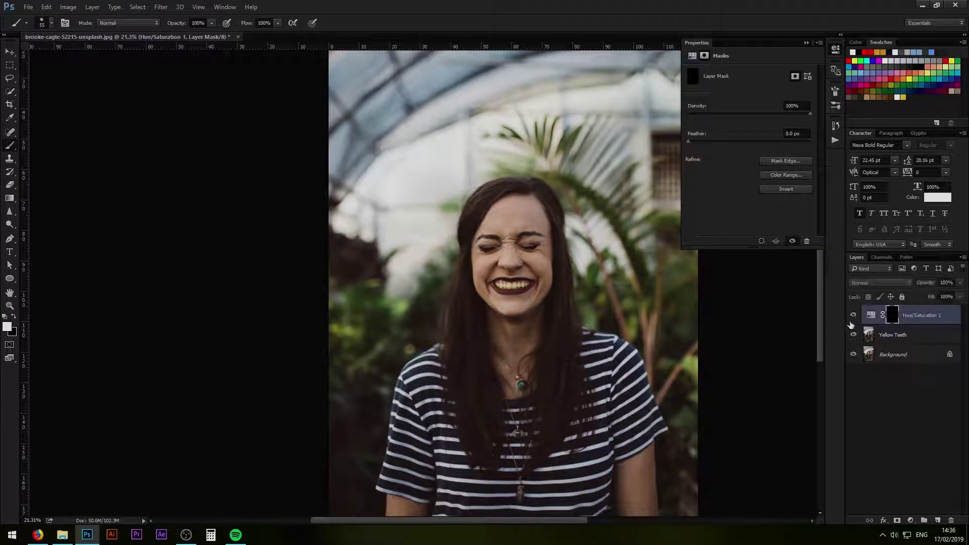
drag(516, 289, 562, 289)
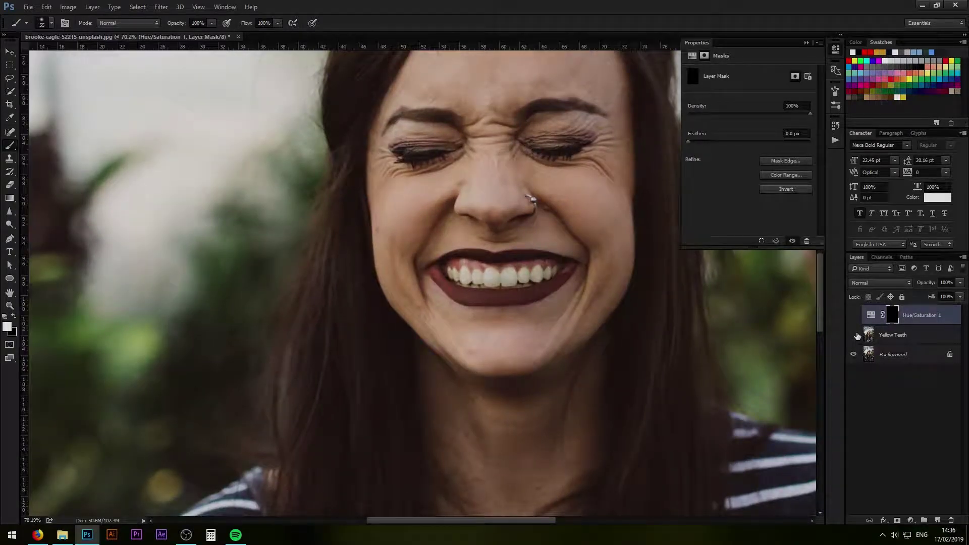
click(853, 315)
drag(599, 282, 552, 282)
key(v)
Duplicate the Yellow Teeth layer and move the copy above the Hue/Saturation layer
scroll(577, 308, down, 4)
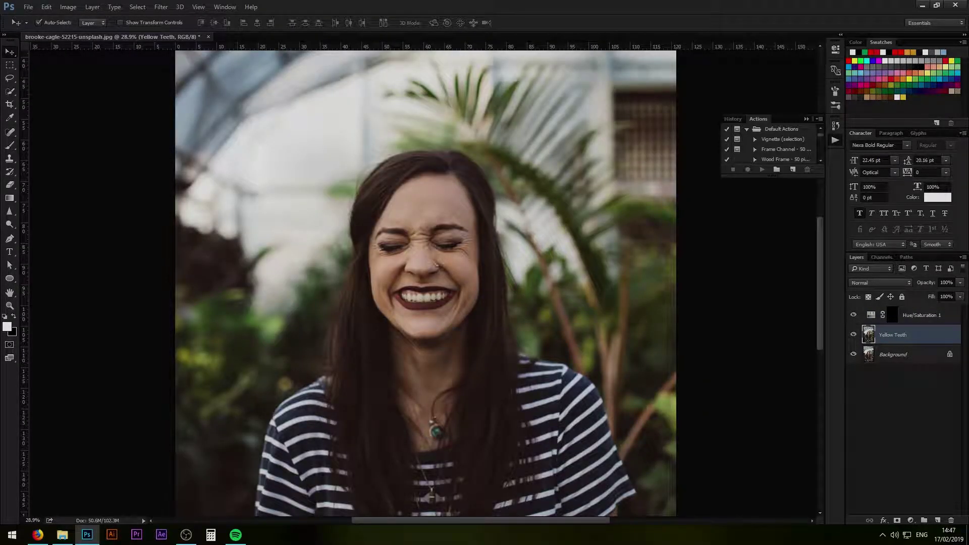
key(ctrl+j)
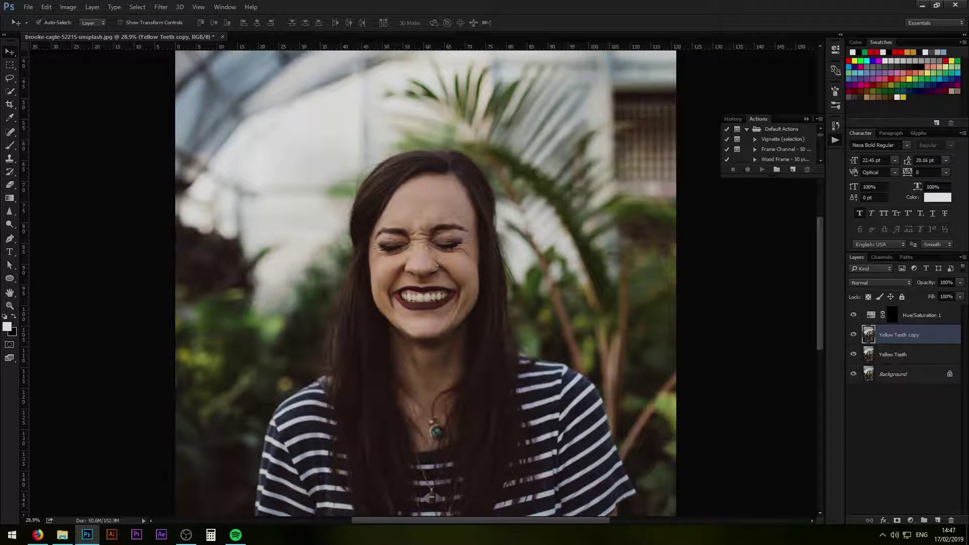
drag(911, 335, 898, 311)
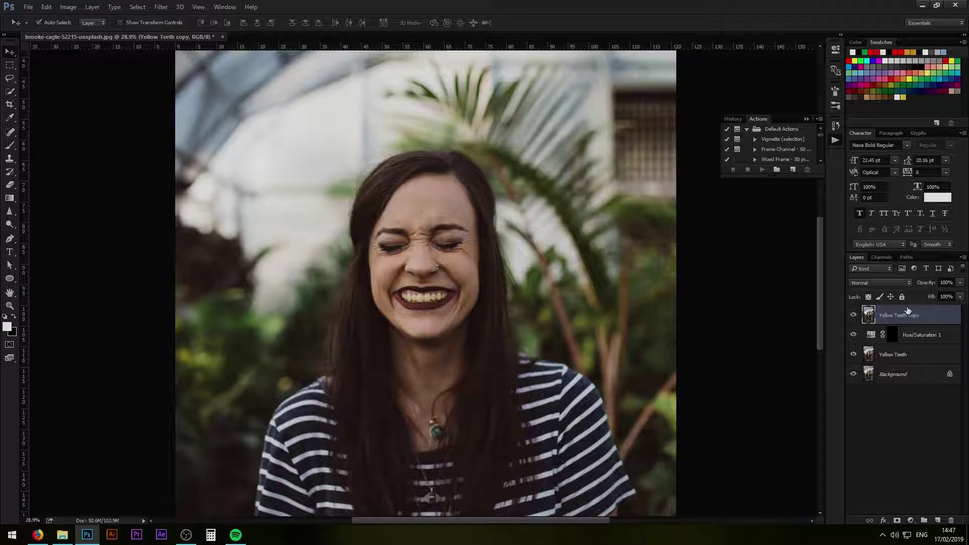
Create a new empty layer named "white" above the Yellow Teeth copy
key(ctrl+shift+n)
text(white)
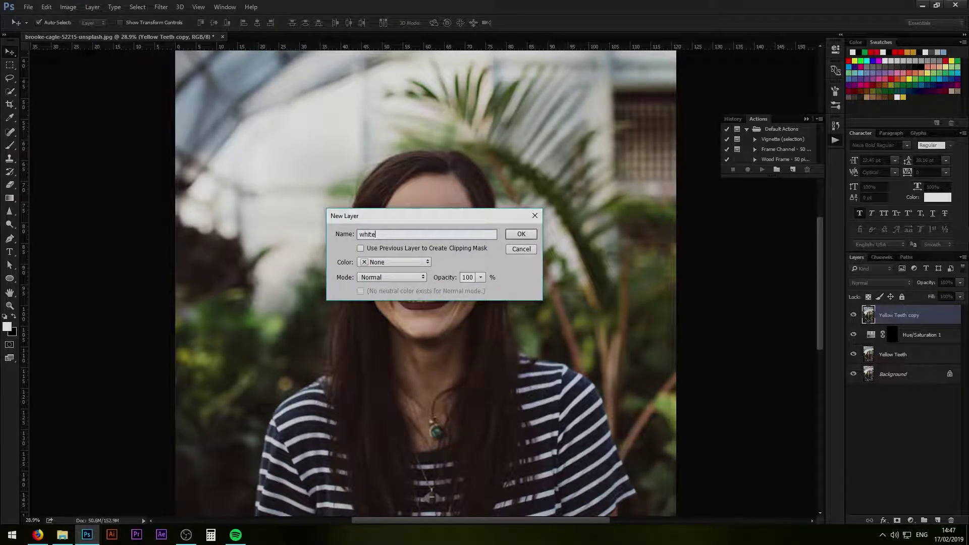
key(Return)
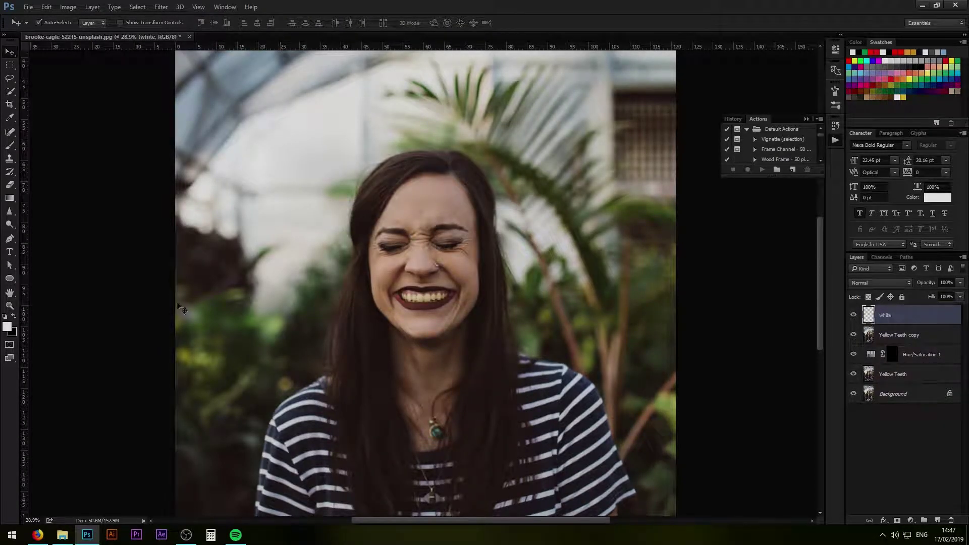
Paint over the teeth with a white brush on the "white" layer and set the layer's blending mode to Color
key(b)
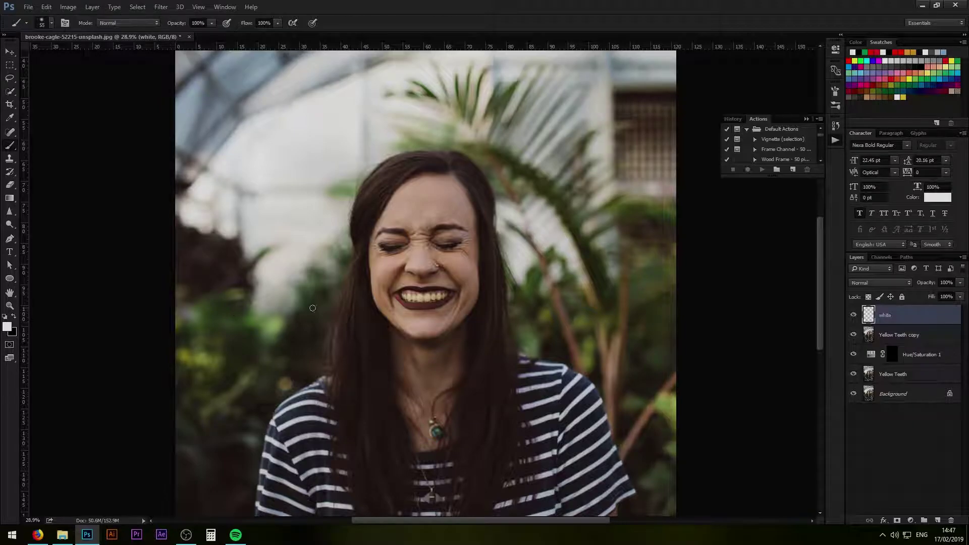
mouse_move(423, 292)
mouse_down()
mouse_move(473, 276)
mouse_move(375, 317)
mouse_move(507, 308)
mouse_move(346, 317)
mouse_move(350, 310)
mouse_move(402, 326)
mouse_move(504, 309)
mouse_move(371, 345)
mouse_move(409, 326)
mouse_move(411, 312)
mouse_move(427, 325)
mouse_move(376, 323)
mouse_up()
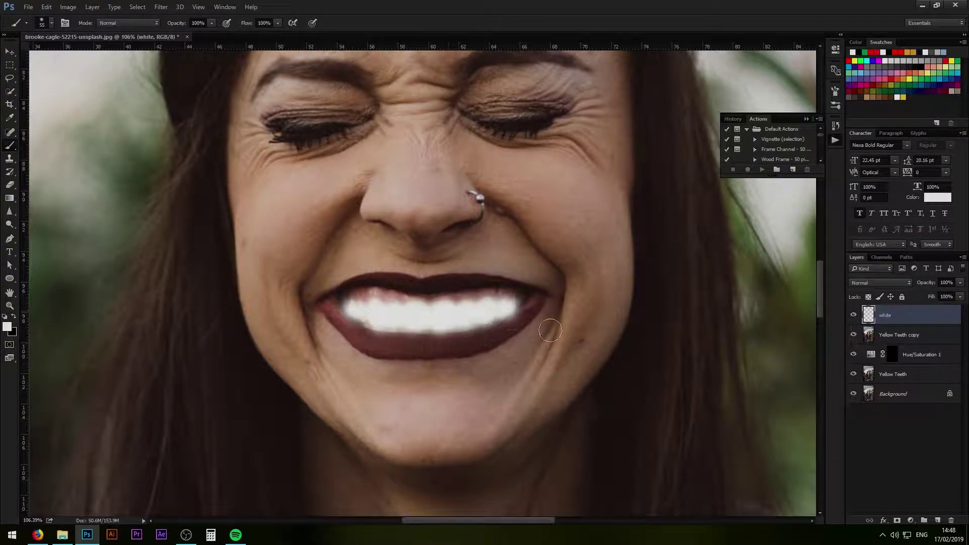
click(875, 284)
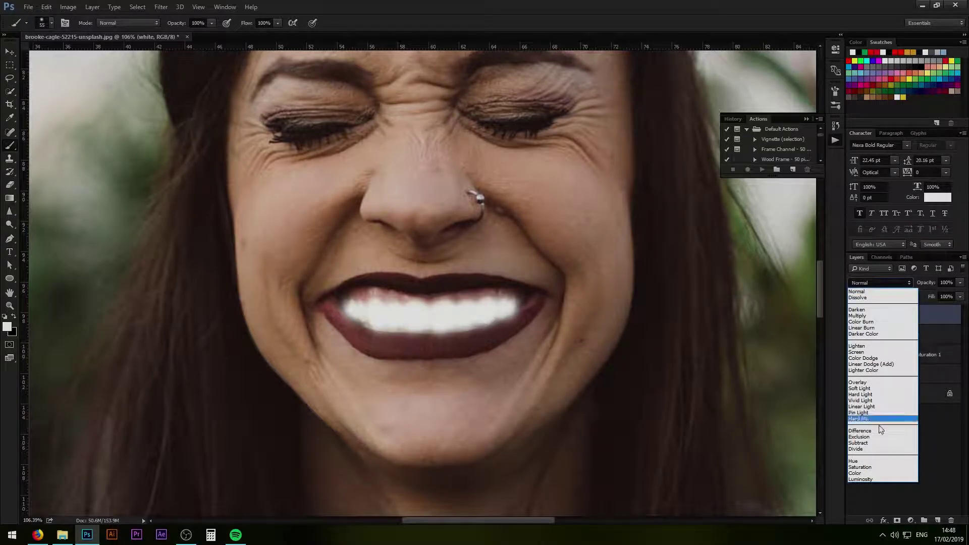
click(860, 473)
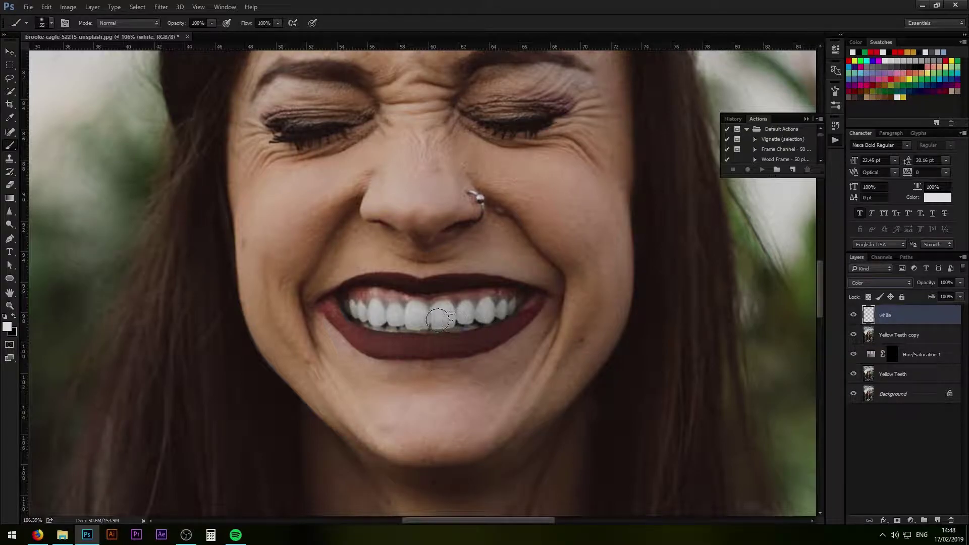
Erase the white paint that spilled onto the gums around the upper teeth with a small, soft 10 px eraser
key(ctrl+space)
mouse_move(381, 309)
mouse_down()
mouse_move(430, 303)
mouse_move(385, 303)
mouse_move(383, 283)
mouse_up()
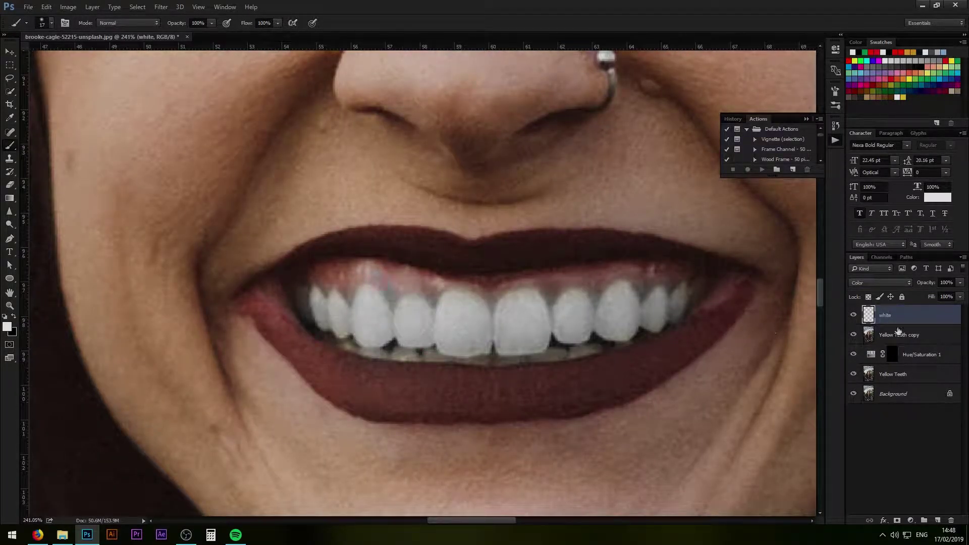
click(902, 297)
click(902, 297)
key(e)
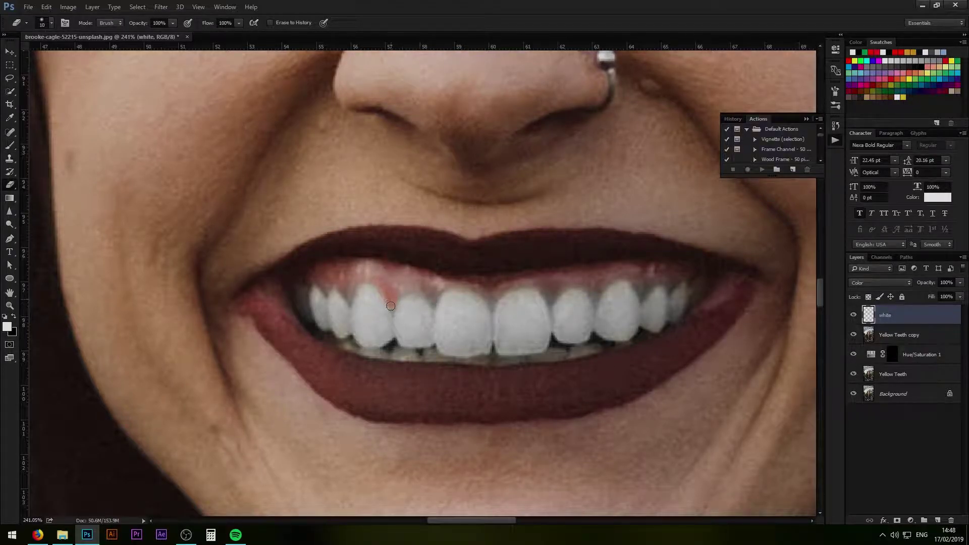
drag(390, 306, 403, 293)
drag(460, 284, 489, 293)
click(52, 24)
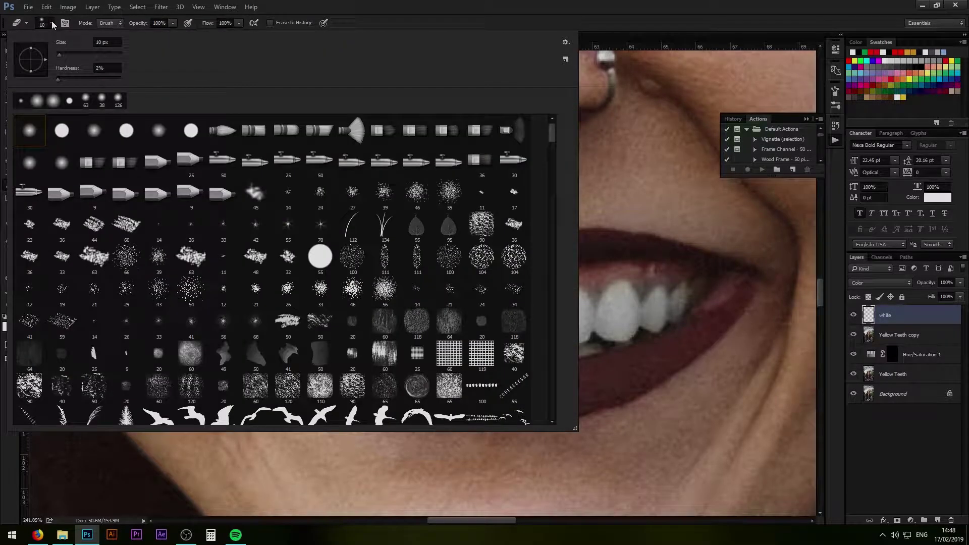
click(53, 23)
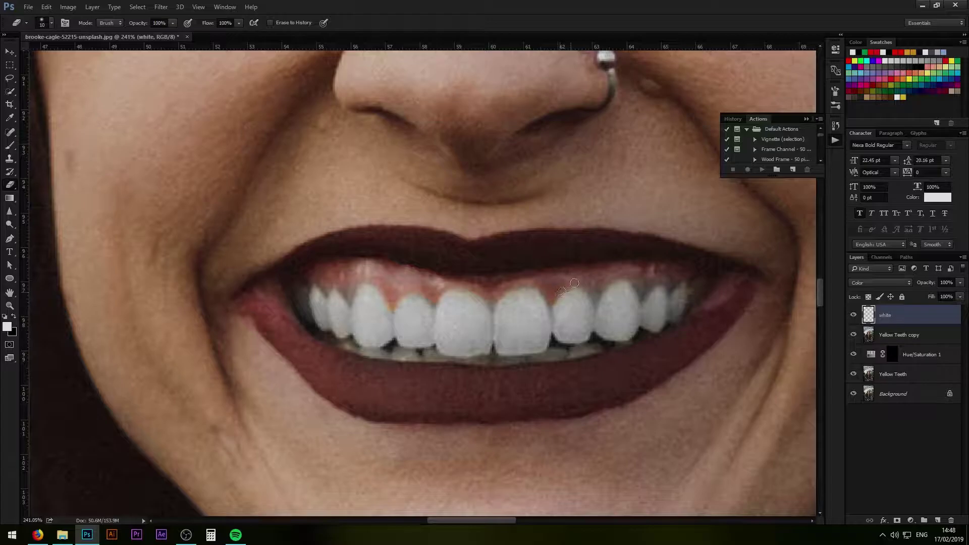
click(589, 288)
alt+drag(318, 321, 322, 320)
alt+right_click(380, 297)
drag(438, 307, 437, 300)
ctrl+drag(503, 335, 436, 334)
drag(493, 370, 455, 308)
Lower the "white" layer's opacity to 80% and check the whitened teeth in the whole portrait
key(v)
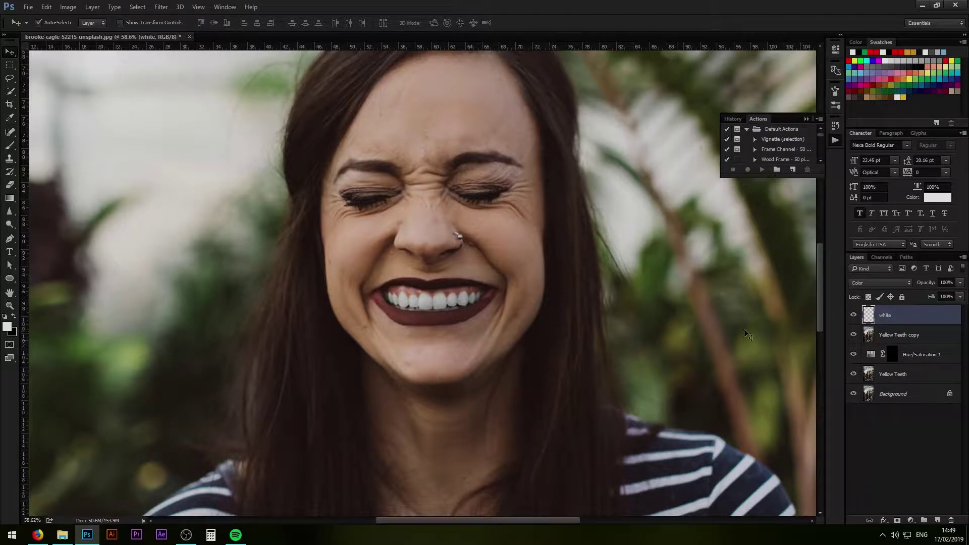
drag(931, 284, 929, 283)
drag(485, 313, 476, 312)
key(ctrl+0)
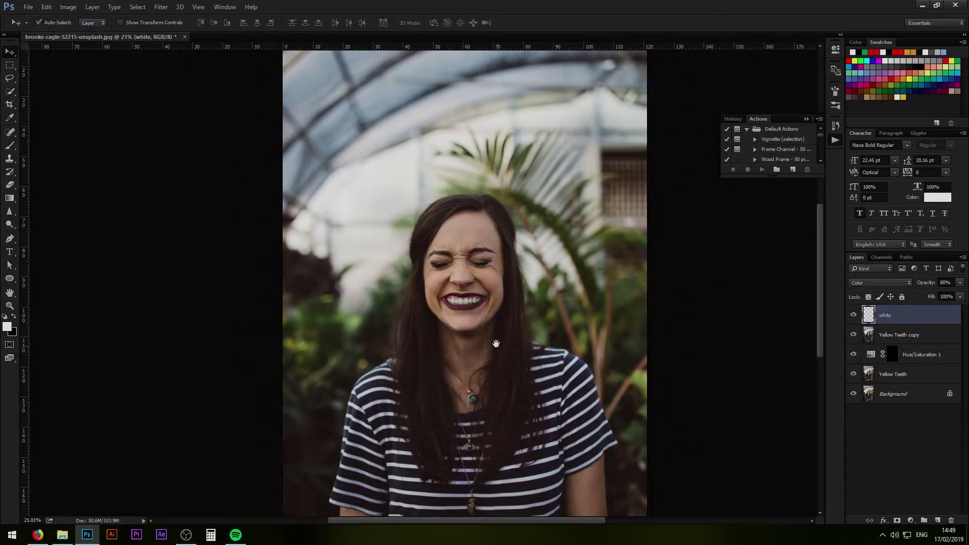
drag(494, 344, 487, 329)
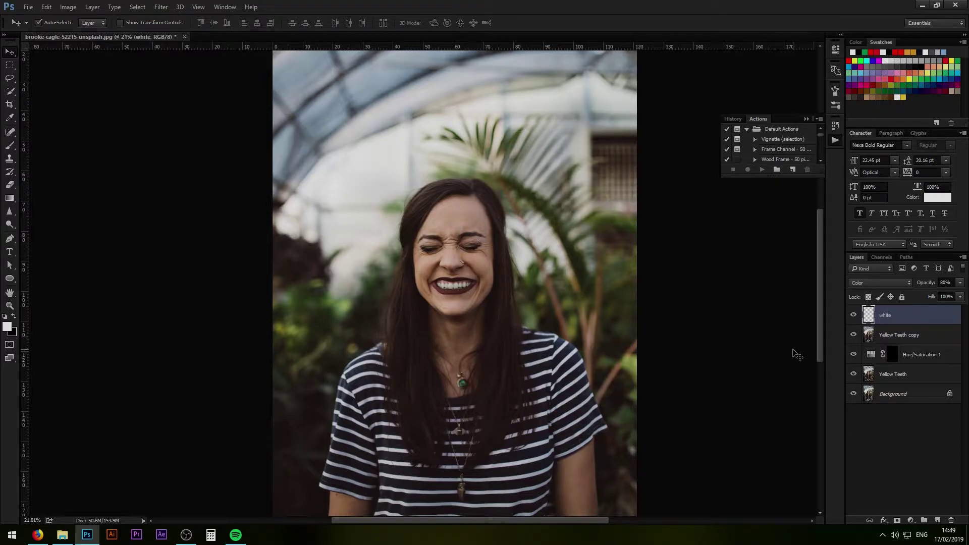